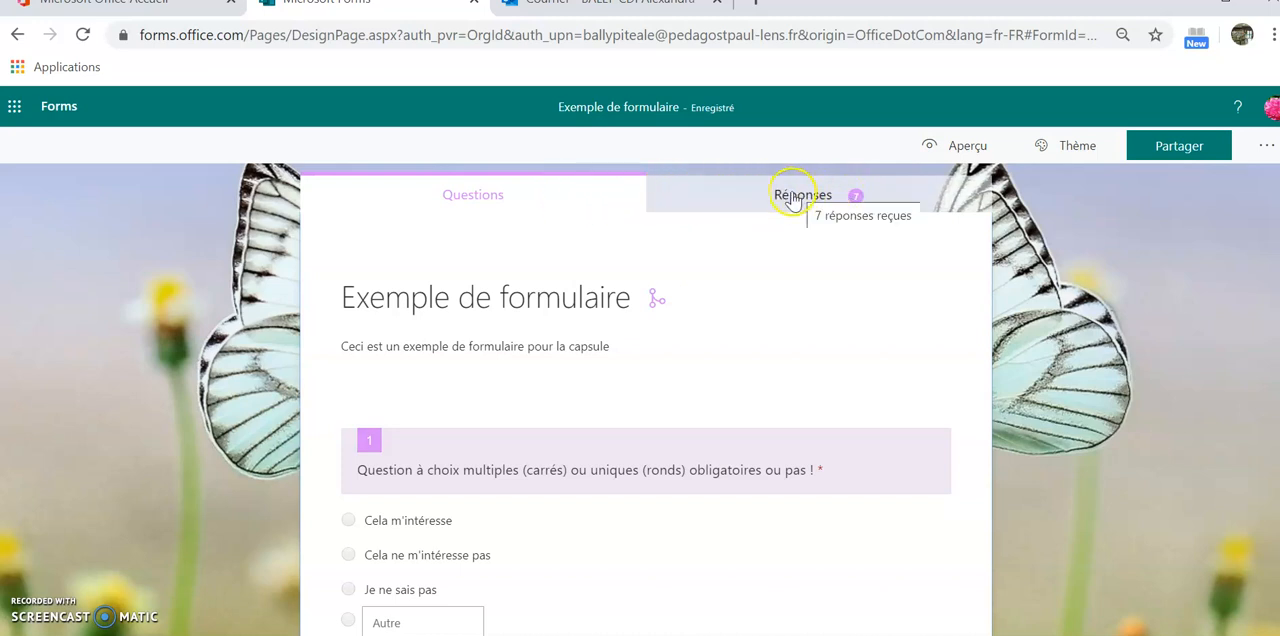
Open the collected responses of the form and look over the overall response statistics
{"action": "left_click", "coordinate": [793, 199]}
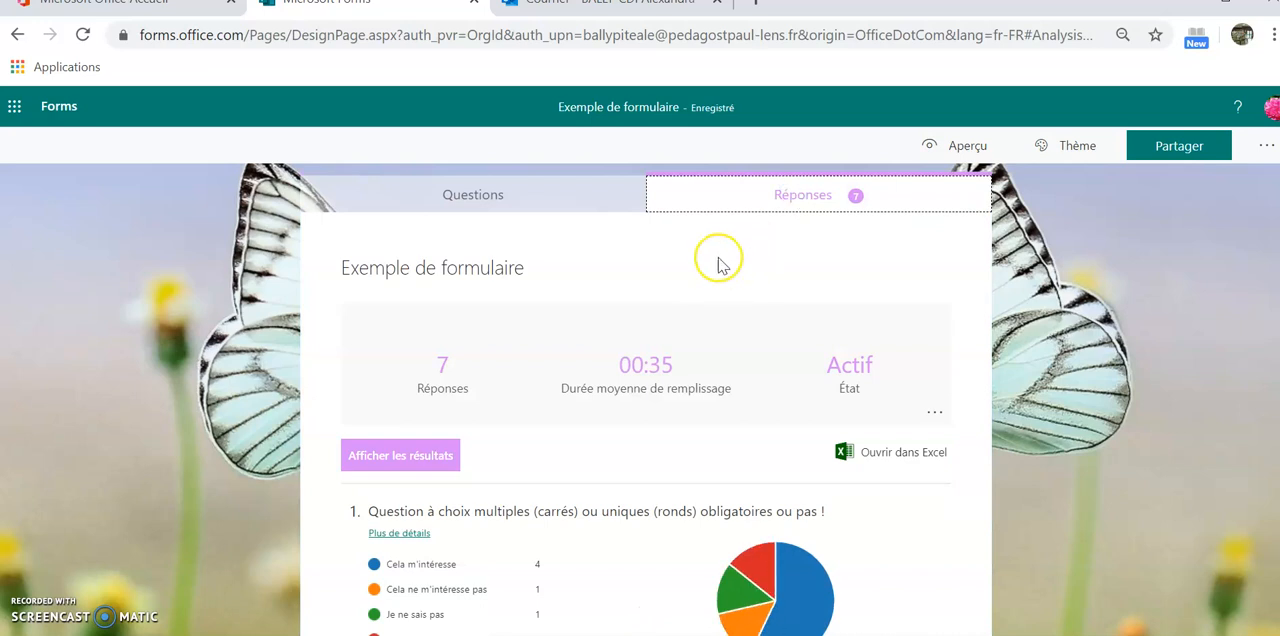
{"action": "scroll", "coordinate": [723, 265], "scroll_direction": "down", "scroll_amount": 1}
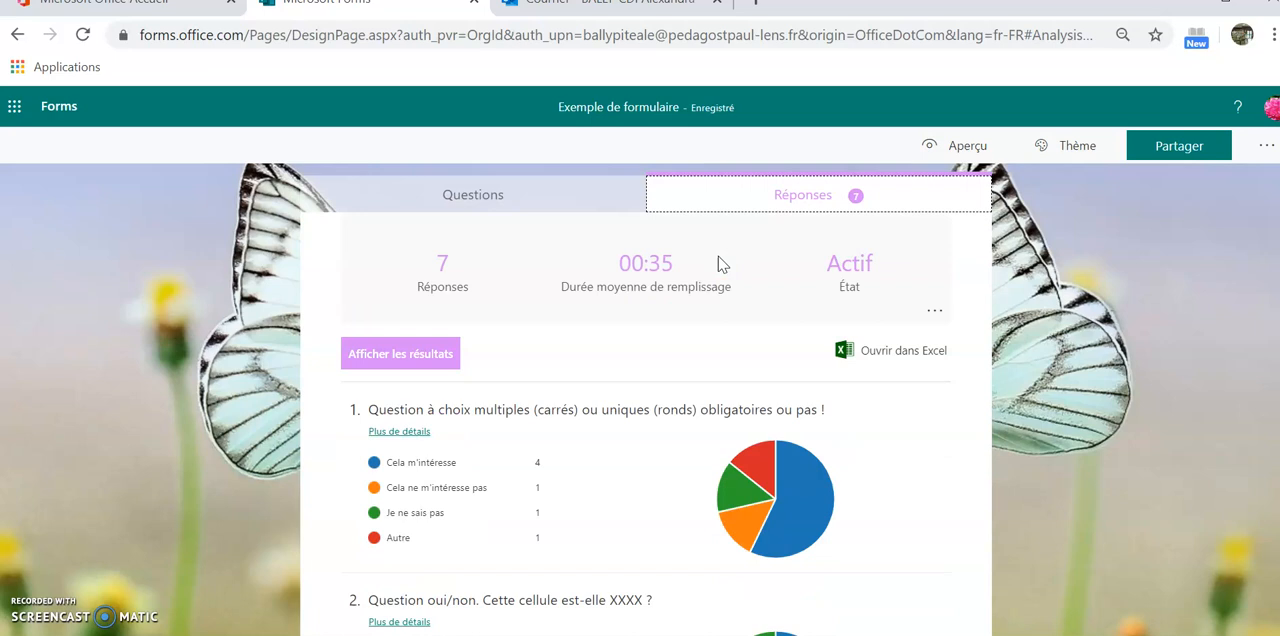
{"action": "scroll", "coordinate": [723, 265], "scroll_direction": "up", "scroll_amount": 1}
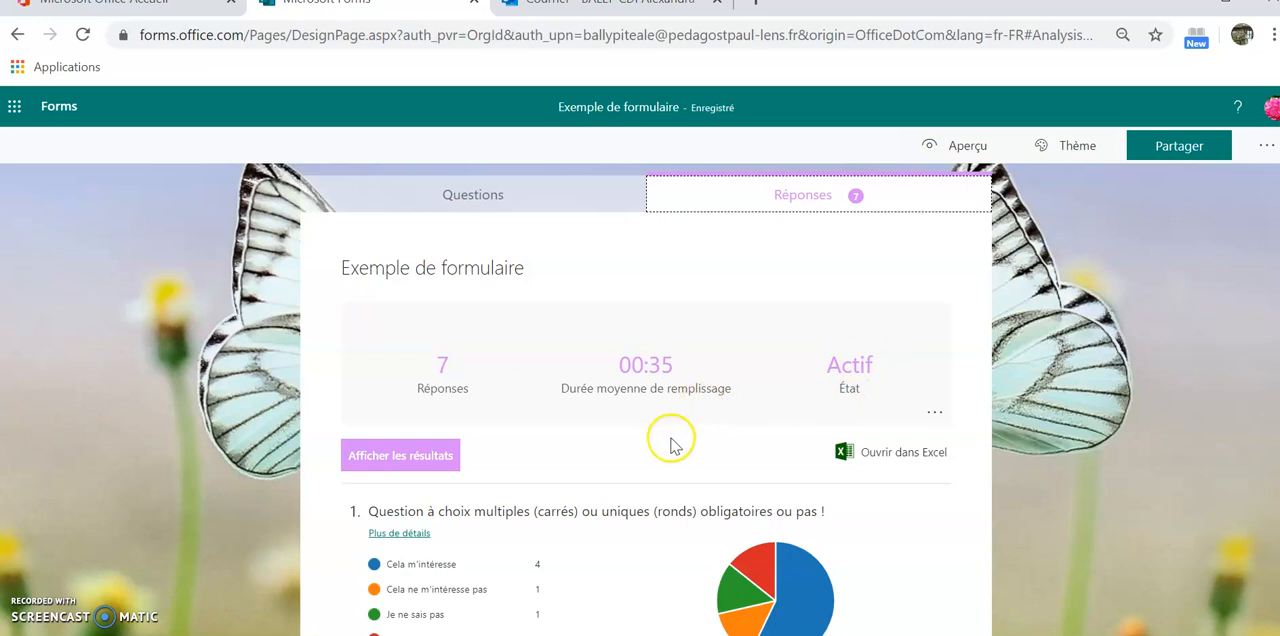
Examine the response charts and summaries of each question, down to the multiple-row table in question 8
{"action": "scroll", "coordinate": [620, 400], "scroll_direction": "down", "scroll_amount": 2}
{"action": "scroll", "coordinate": [604, 385], "scroll_direction": "down", "scroll_amount": 1}
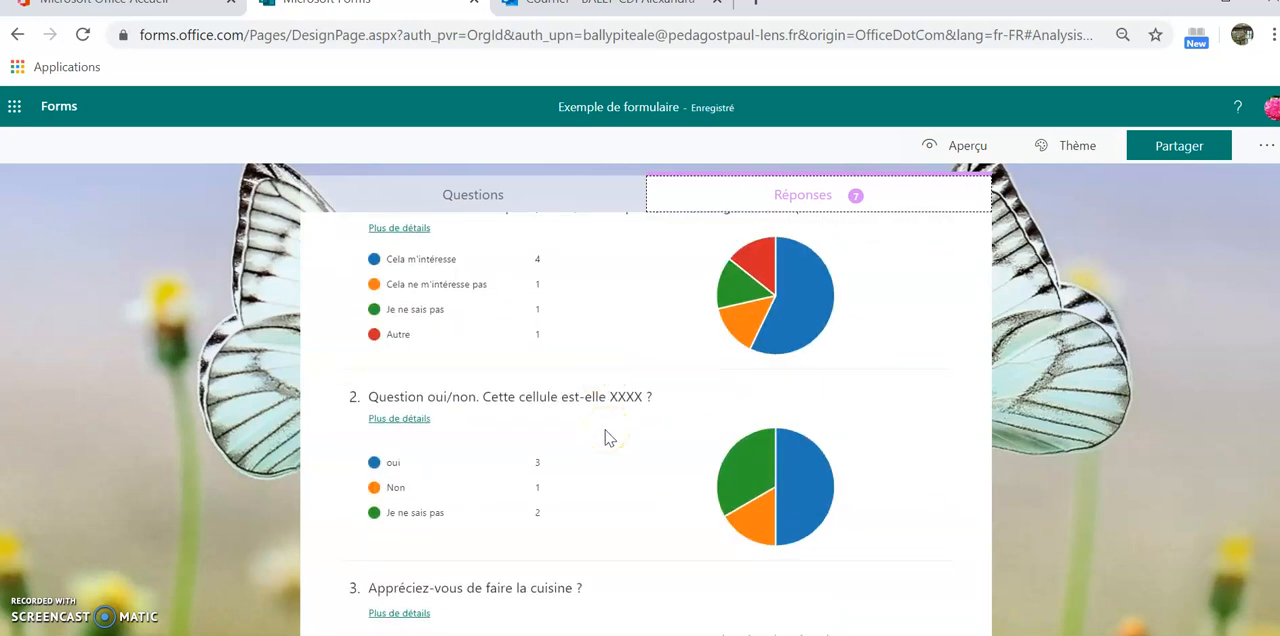
{"action": "scroll", "coordinate": [606, 437], "scroll_direction": "down", "scroll_amount": 1}
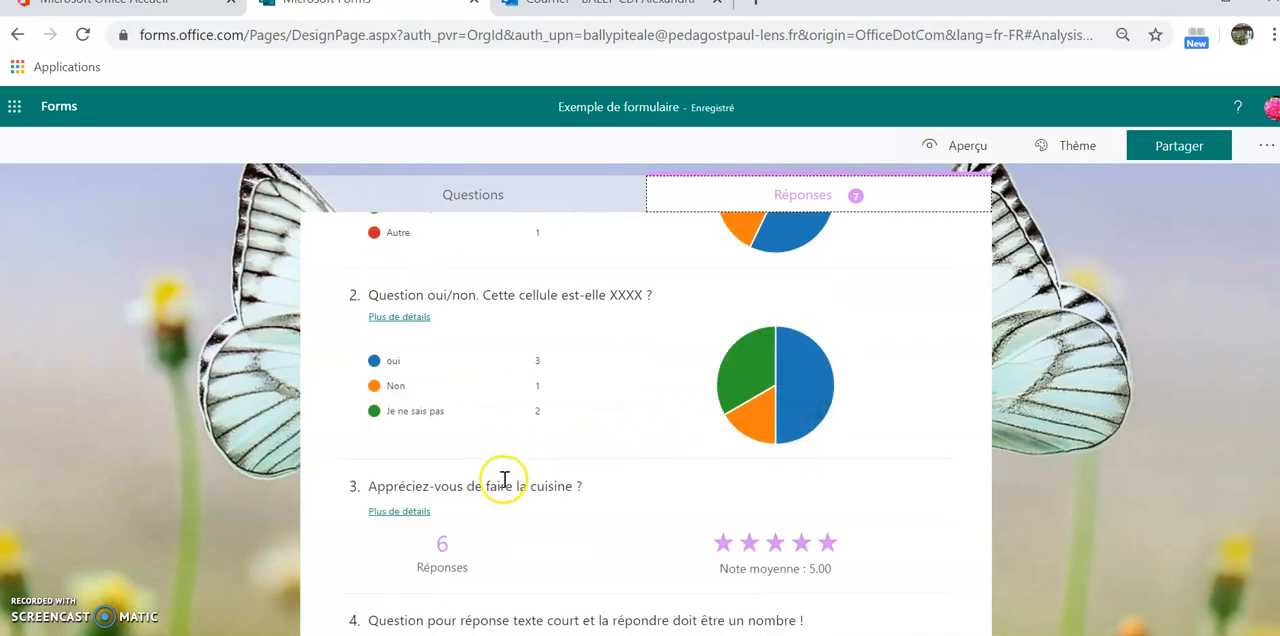
{"action": "scroll", "coordinate": [520, 478], "scroll_direction": "down", "scroll_amount": 1}
{"action": "scroll", "coordinate": [537, 480], "scroll_direction": "down", "scroll_amount": 2}
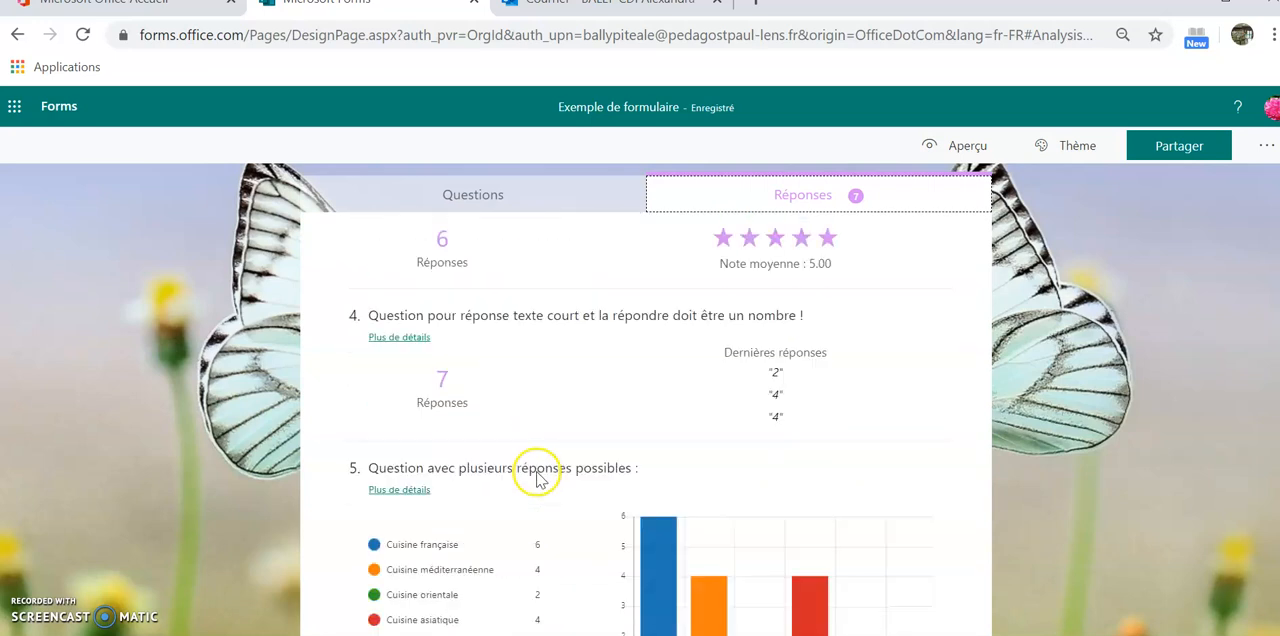
{"action": "scroll", "coordinate": [733, 479], "scroll_direction": "down", "scroll_amount": 3}
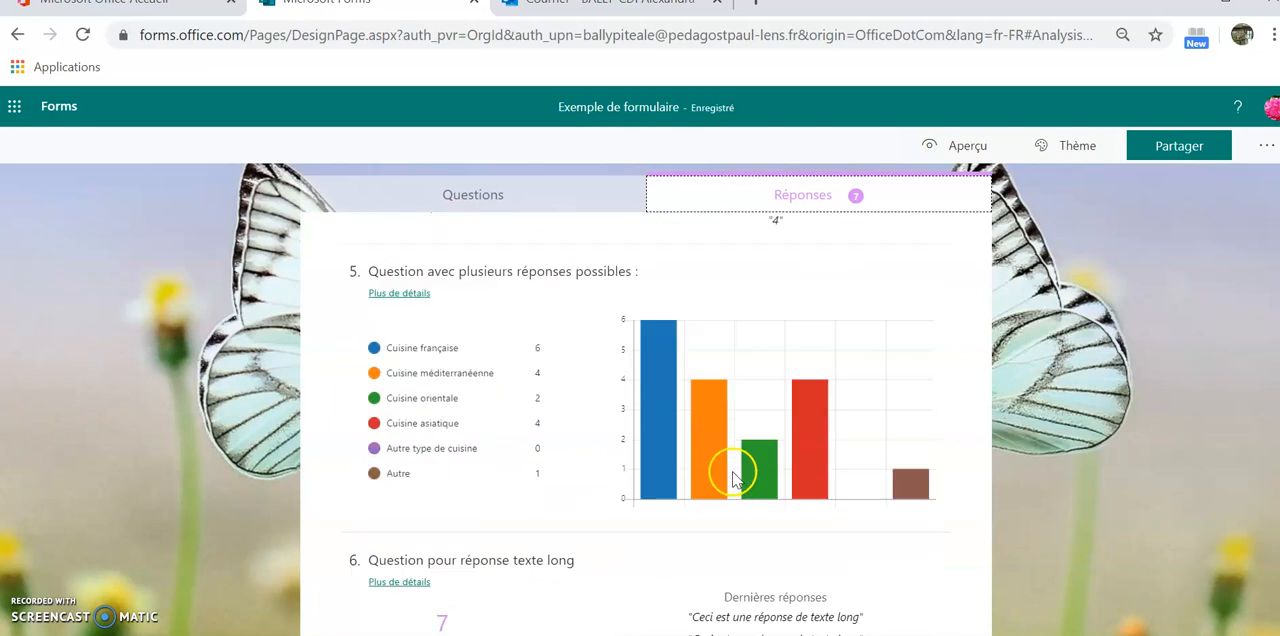
{"action": "scroll", "coordinate": [682, 536], "scroll_direction": "down", "scroll_amount": 1}
{"action": "scroll", "coordinate": [662, 540], "scroll_direction": "down", "scroll_amount": 3}
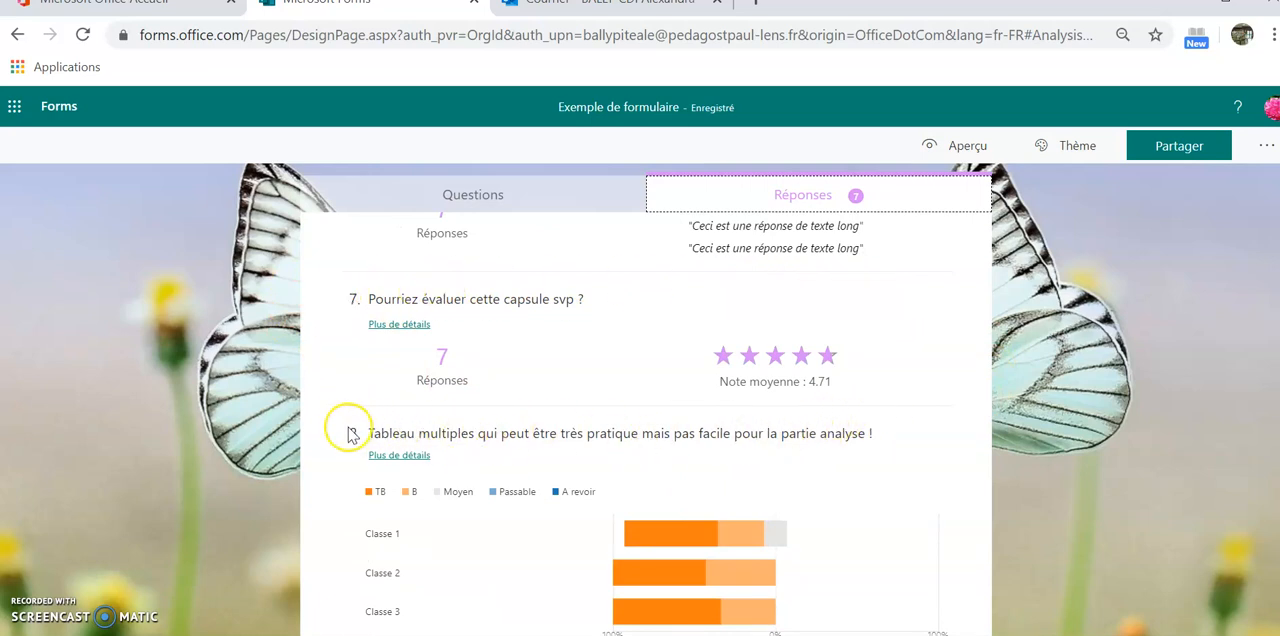
{"action": "scroll", "coordinate": [951, 466], "scroll_direction": "down", "scroll_amount": 1}
{"action": "scroll", "coordinate": [951, 466], "scroll_direction": "up", "scroll_amount": 3}
{"action": "scroll", "coordinate": [955, 470], "scroll_direction": "up", "scroll_amount": 12}
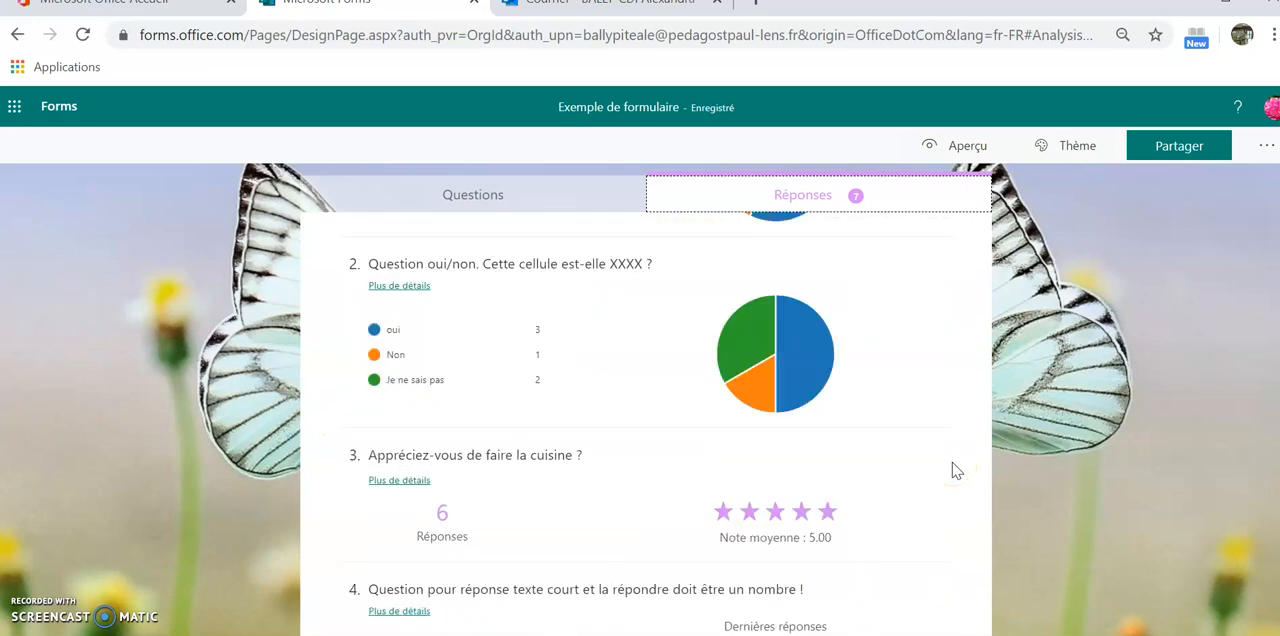
Open the individual results and look through the first respondent's answers
{"action": "left_click", "coordinate": [400, 432]}
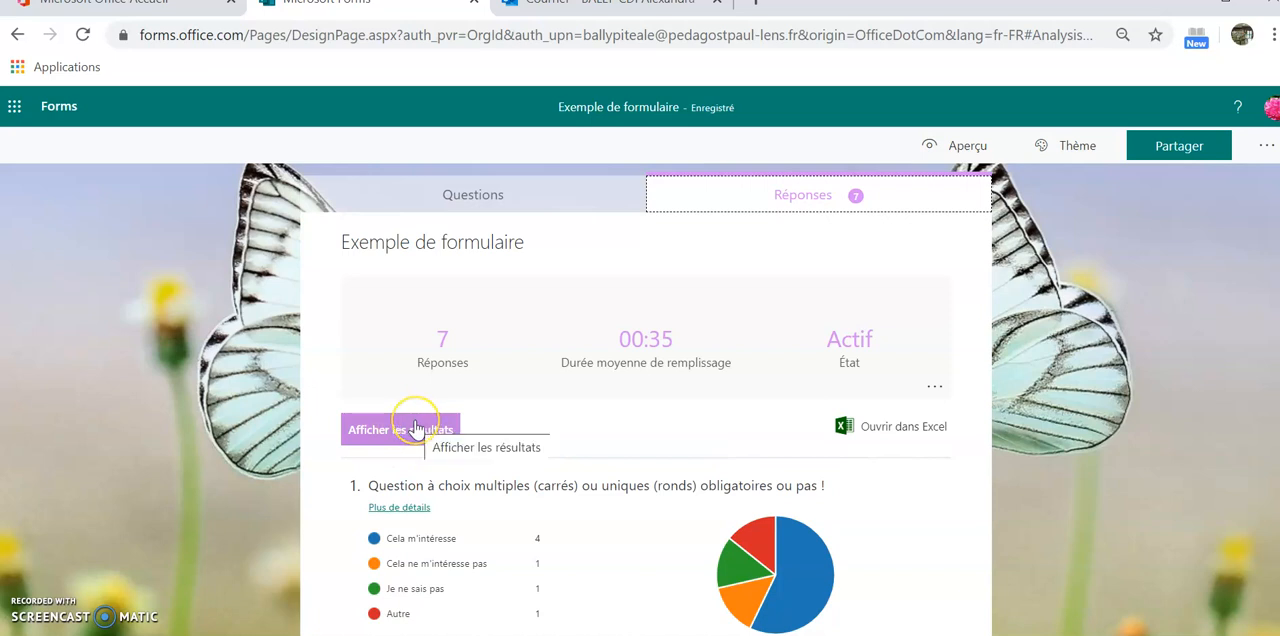
{"action": "left_click", "coordinate": [414, 430]}
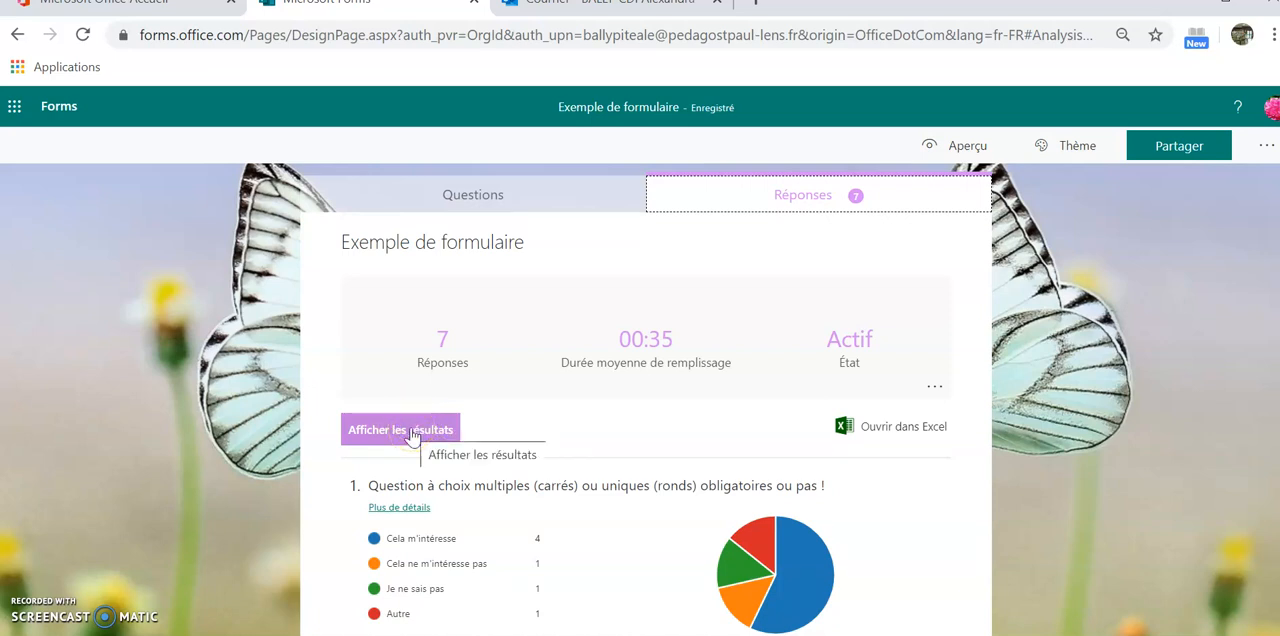
{"action": "left_click", "coordinate": [410, 432]}
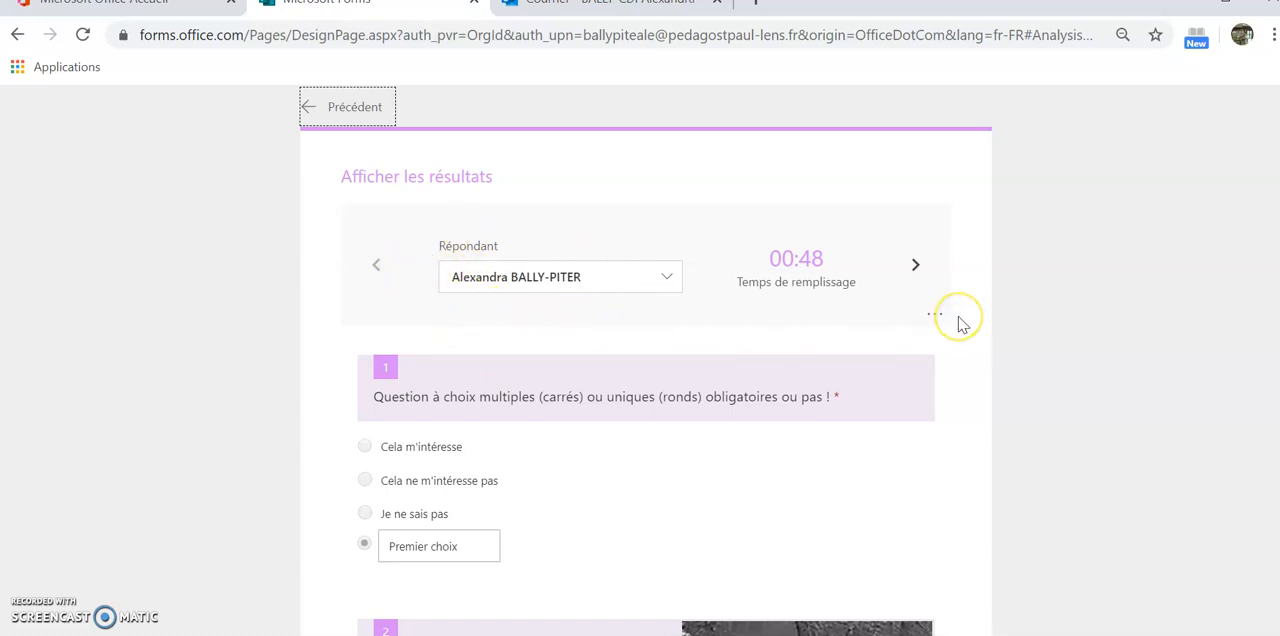
{"action": "scroll", "coordinate": [709, 495], "scroll_direction": "down", "scroll_amount": 3}
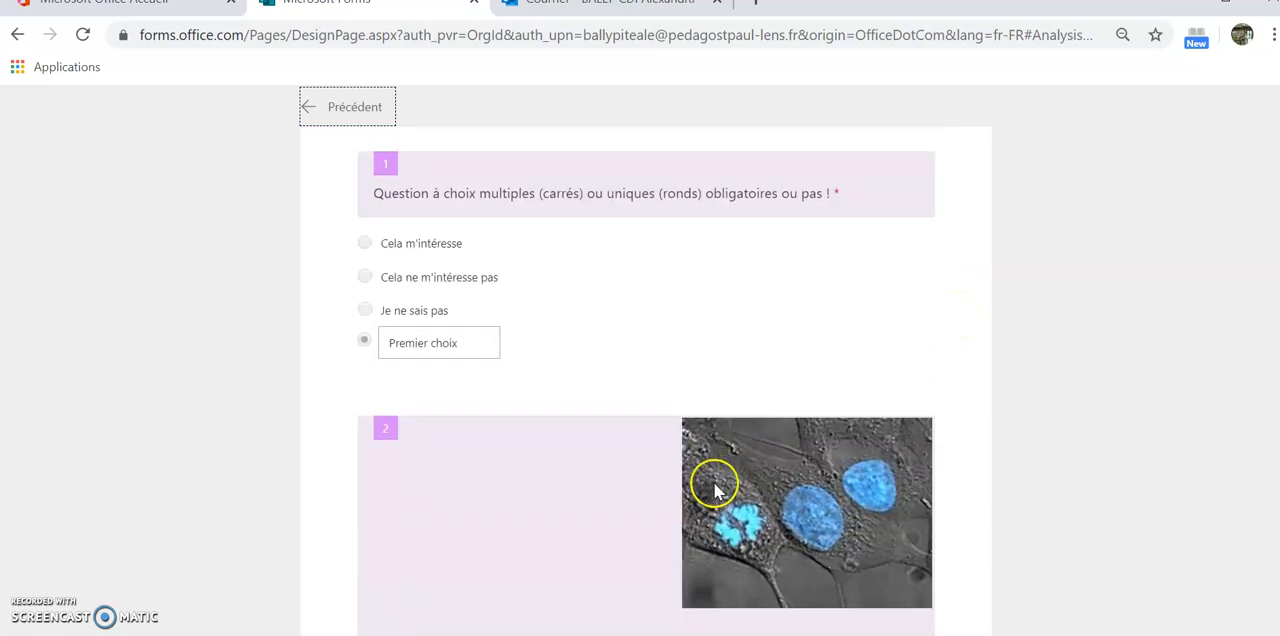
{"action": "scroll", "coordinate": [730, 420], "scroll_direction": "up", "scroll_amount": 3}
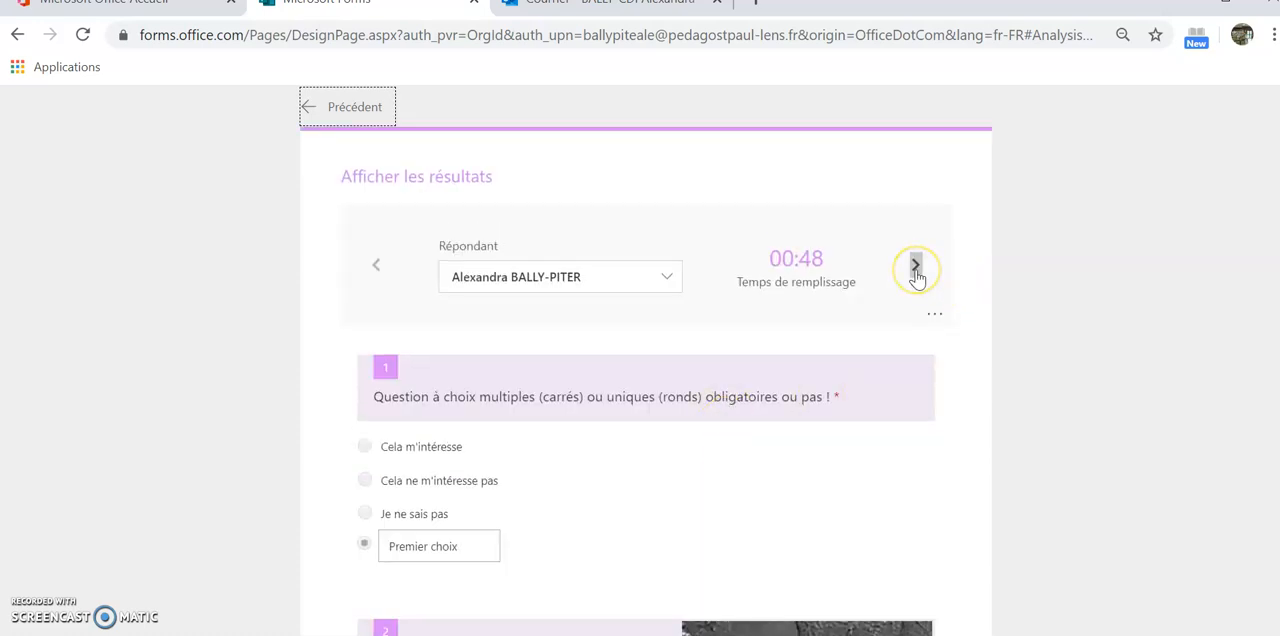
Browse the individual responses forward to the fourth respondent and back to the first one
{"action": "left_click", "coordinate": [915, 266]}
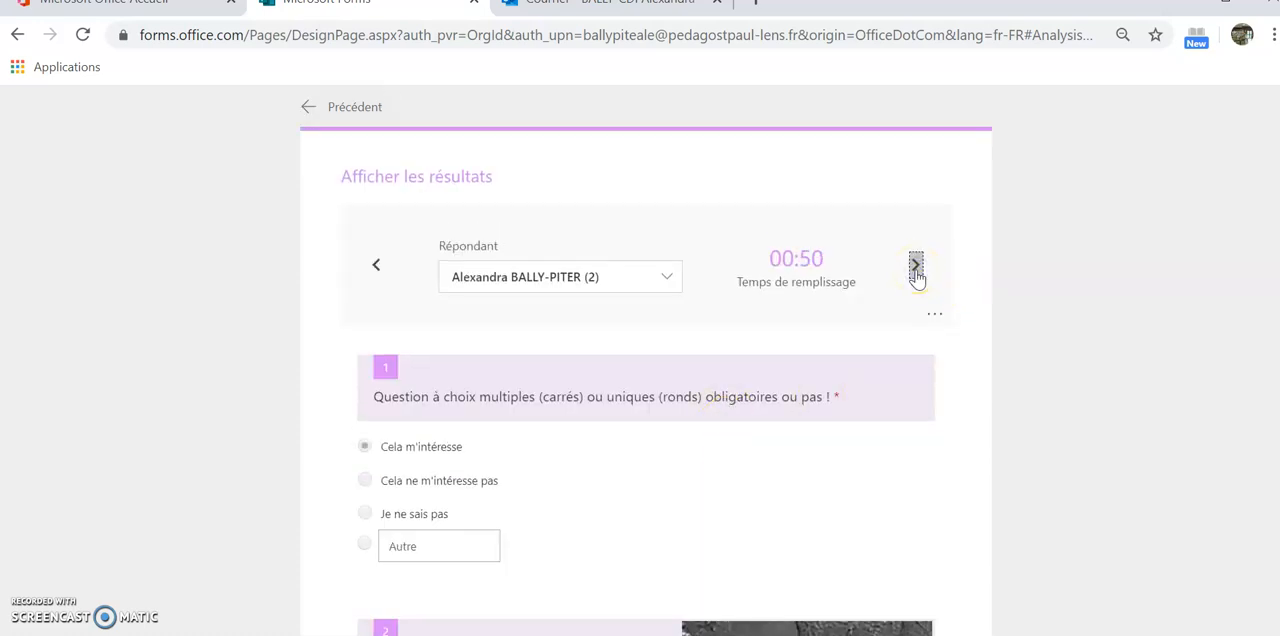
{"action": "left_click", "coordinate": [915, 266]}
{"action": "left_click", "coordinate": [916, 268]}
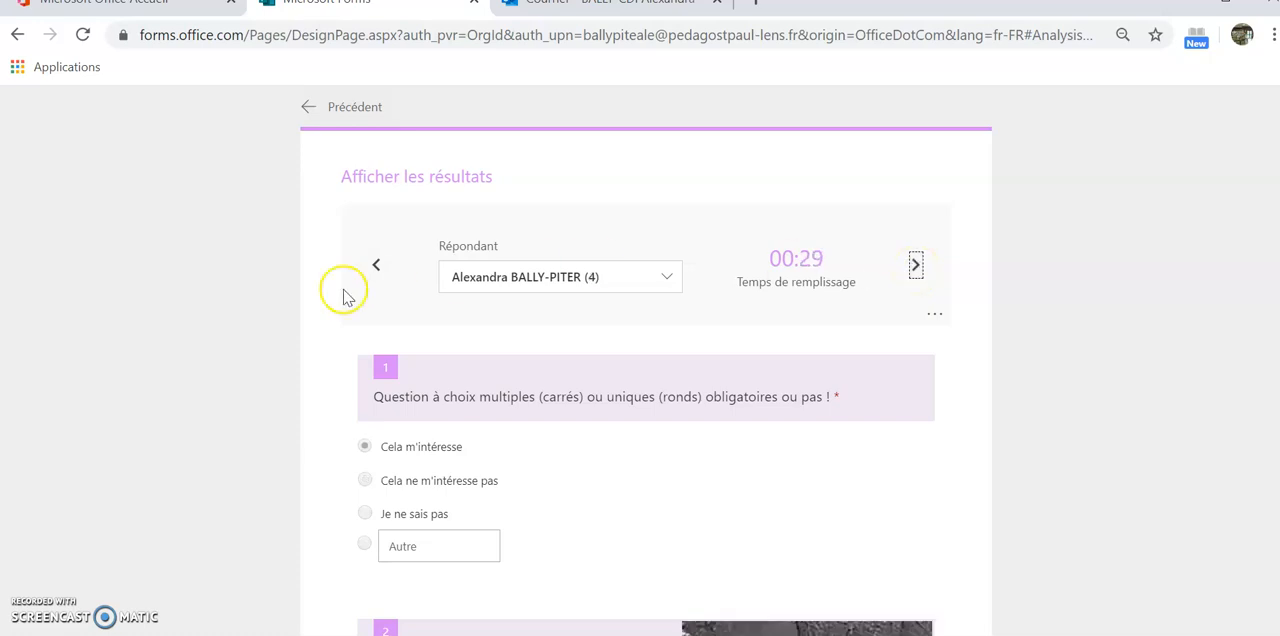
{"action": "left_click", "coordinate": [375, 265]}
{"action": "left_click", "coordinate": [375, 265]}
{"action": "left_click", "coordinate": [375, 266]}
Return from the individual results to the form's response summary
{"action": "left_click", "coordinate": [368, 203]}
{"action": "left_click", "coordinate": [355, 130]}
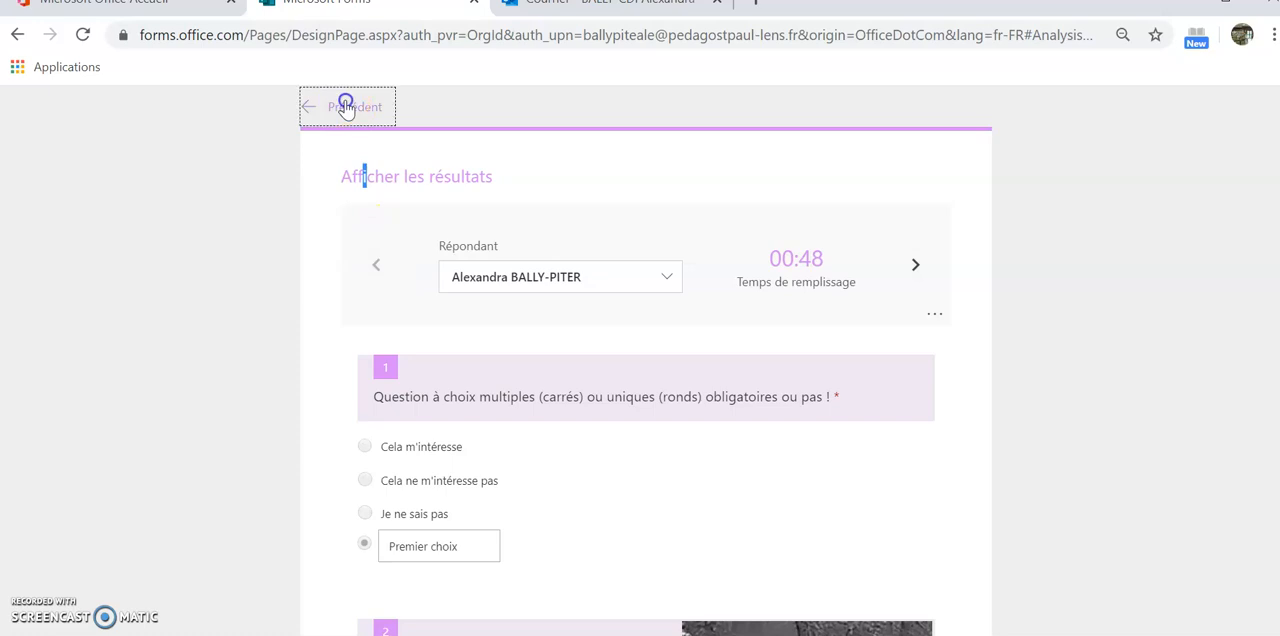
{"action": "left_click", "coordinate": [343, 102]}
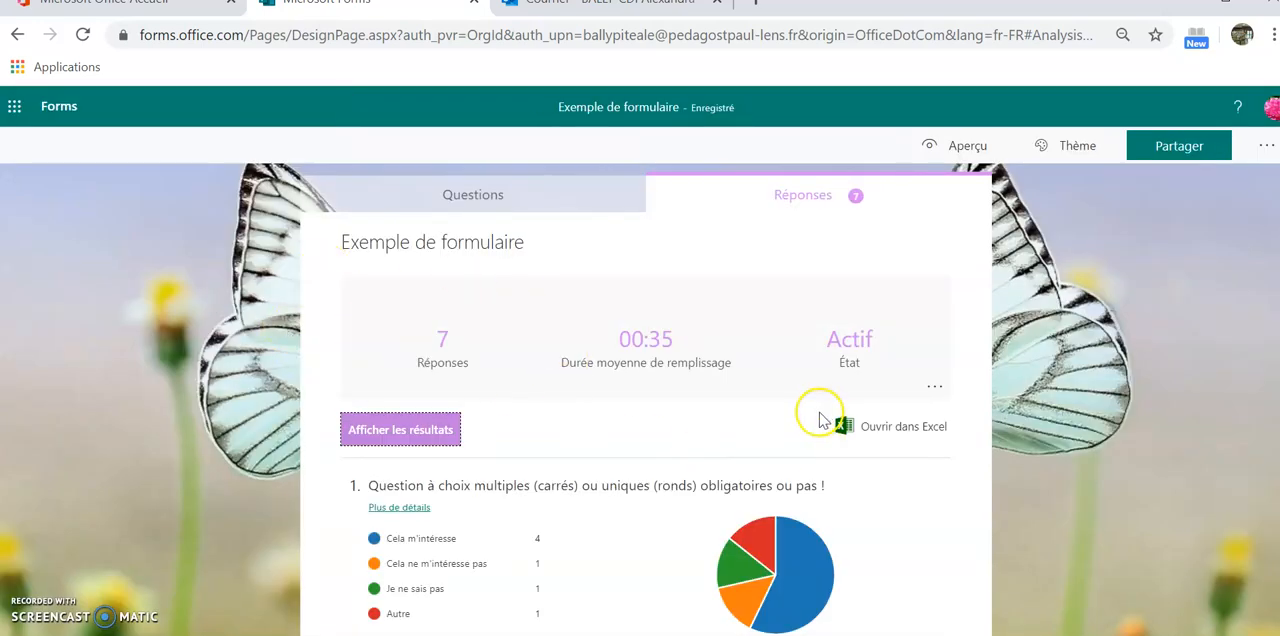
Export the form responses to Excel and open the downloaded workbook with editing enabled
{"action": "left_click", "coordinate": [886, 432]}
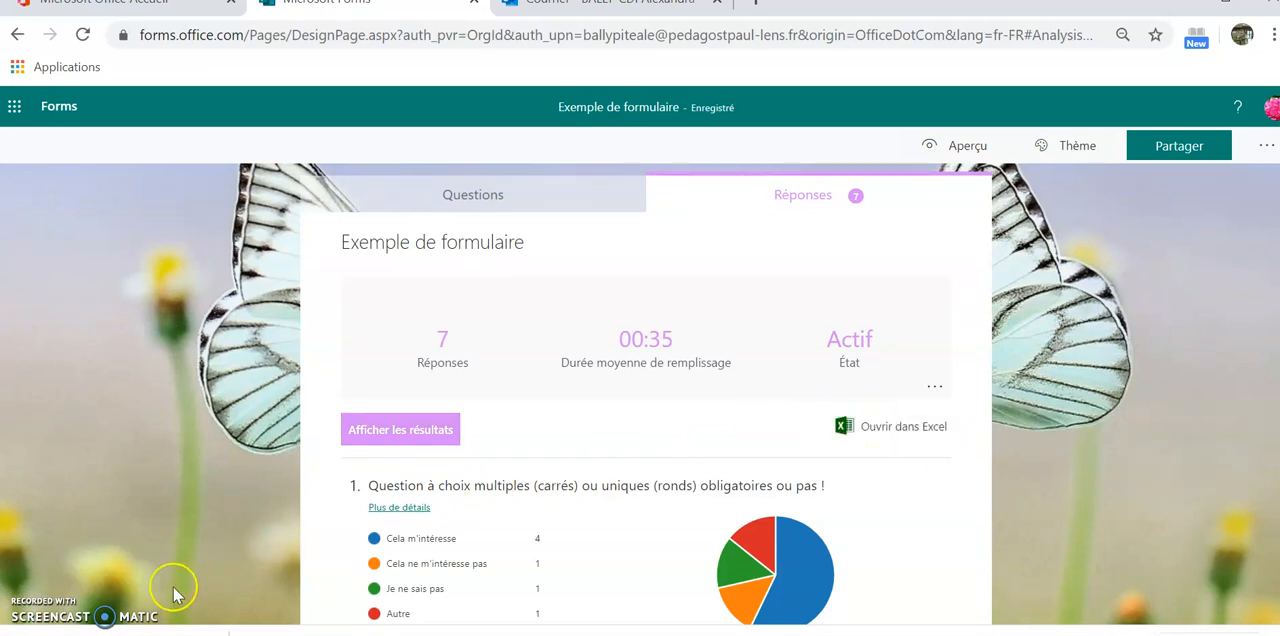
{"action": "left_click", "coordinate": [207, 633]}
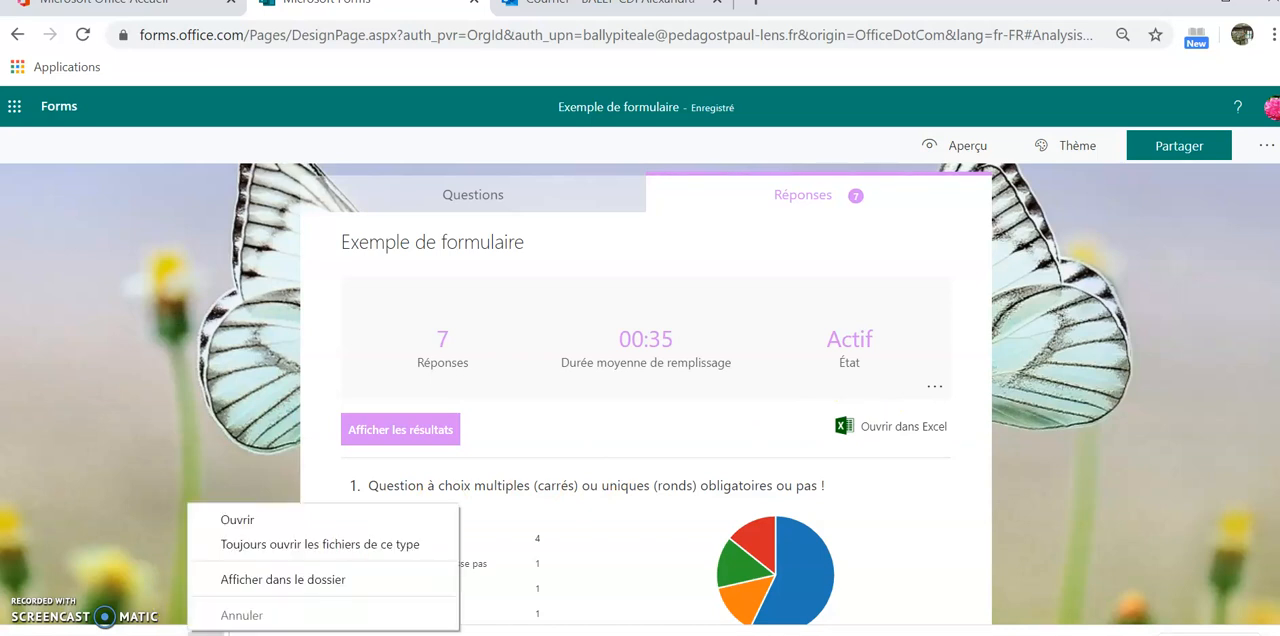
{"action": "left_click", "coordinate": [243, 516]}
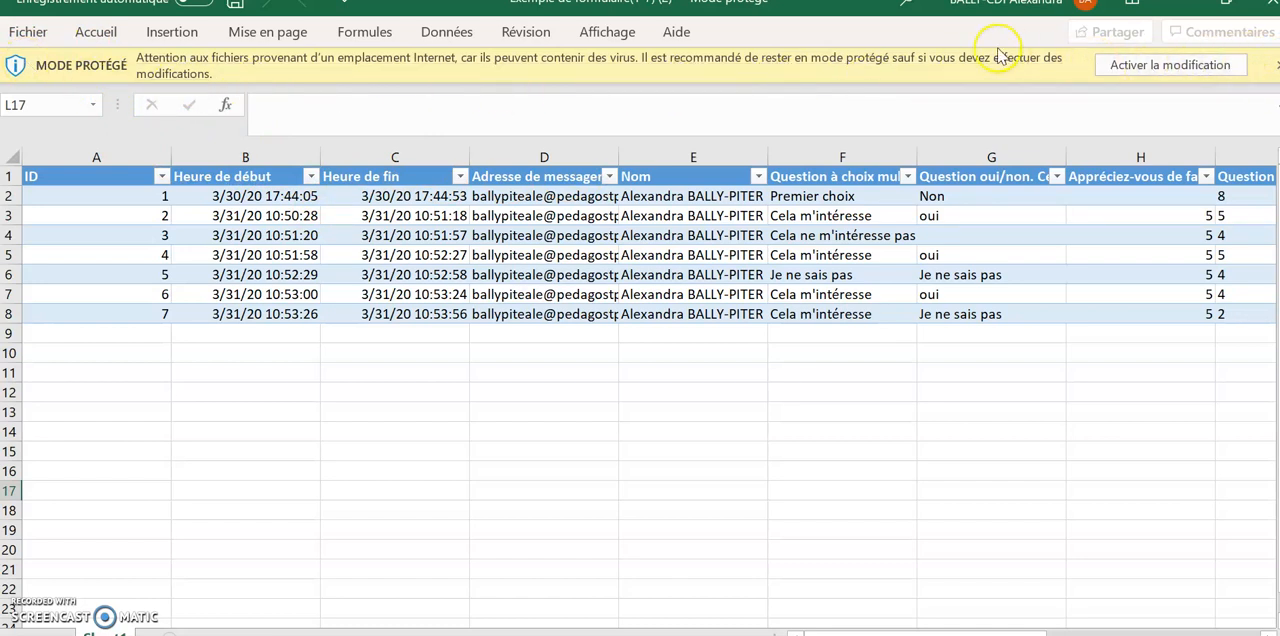
{"action": "left_click", "coordinate": [1148, 66]}
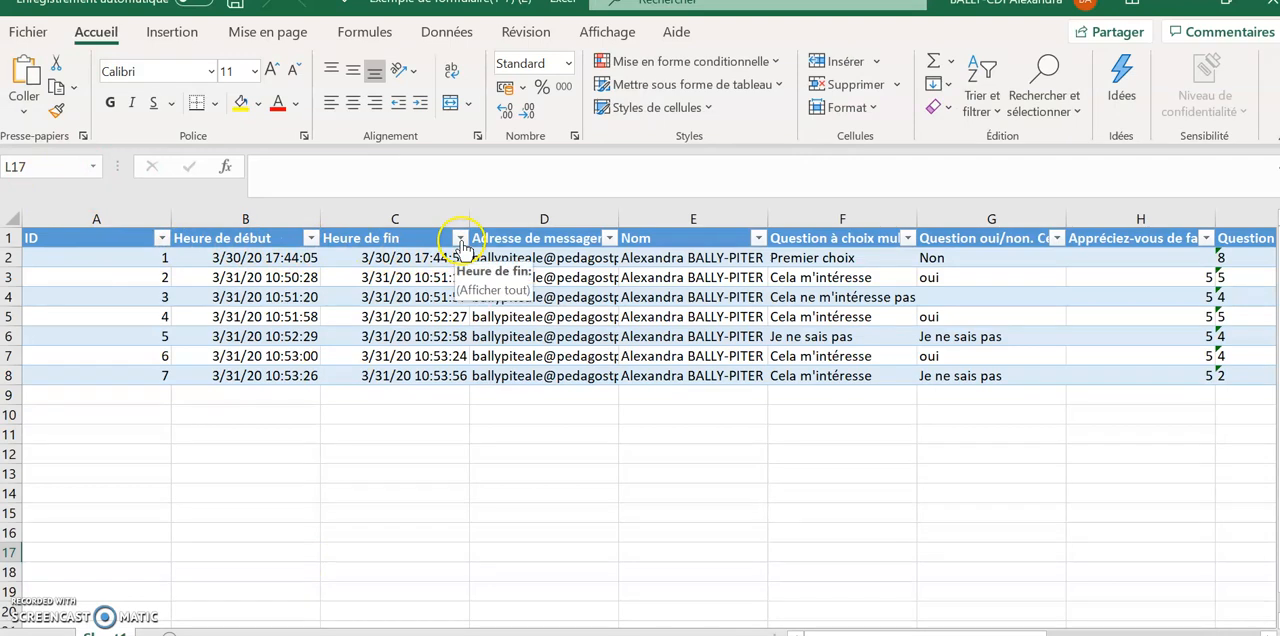
Filter the multiple-choice question in column F to show only the answer "Cela ne m'intéresse pas"
{"action": "left_click_drag", "start_coordinate": [1000, 635], "coordinate": [1030, 635]}
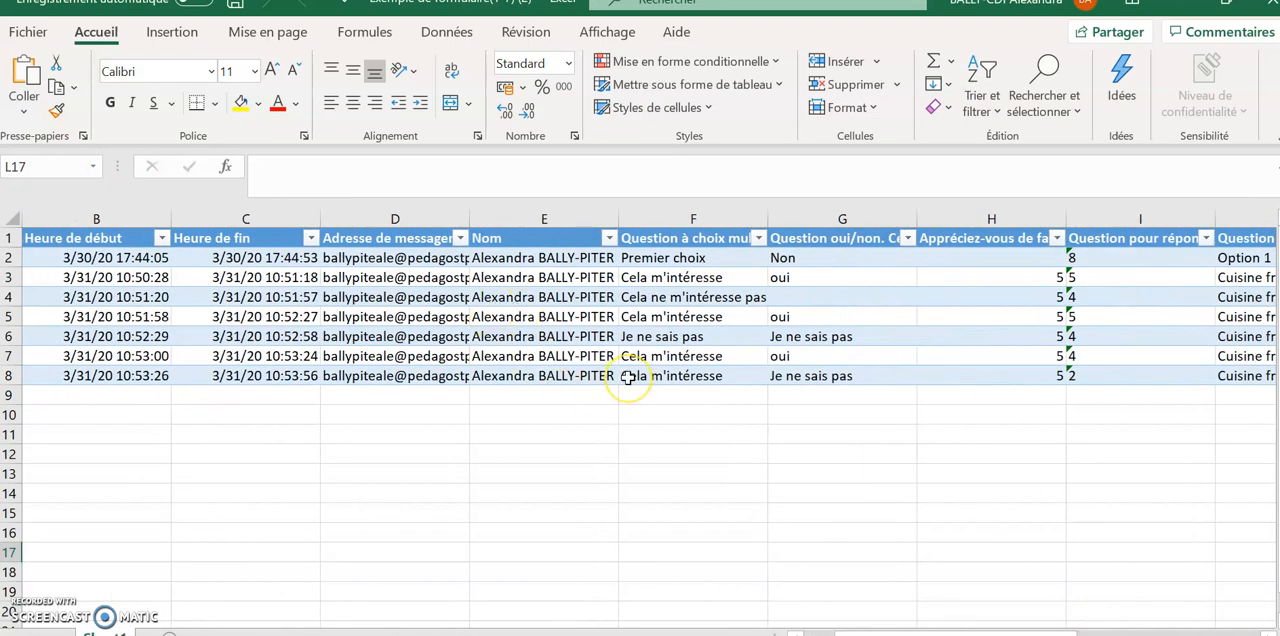
{"action": "left_click", "coordinate": [759, 238]}
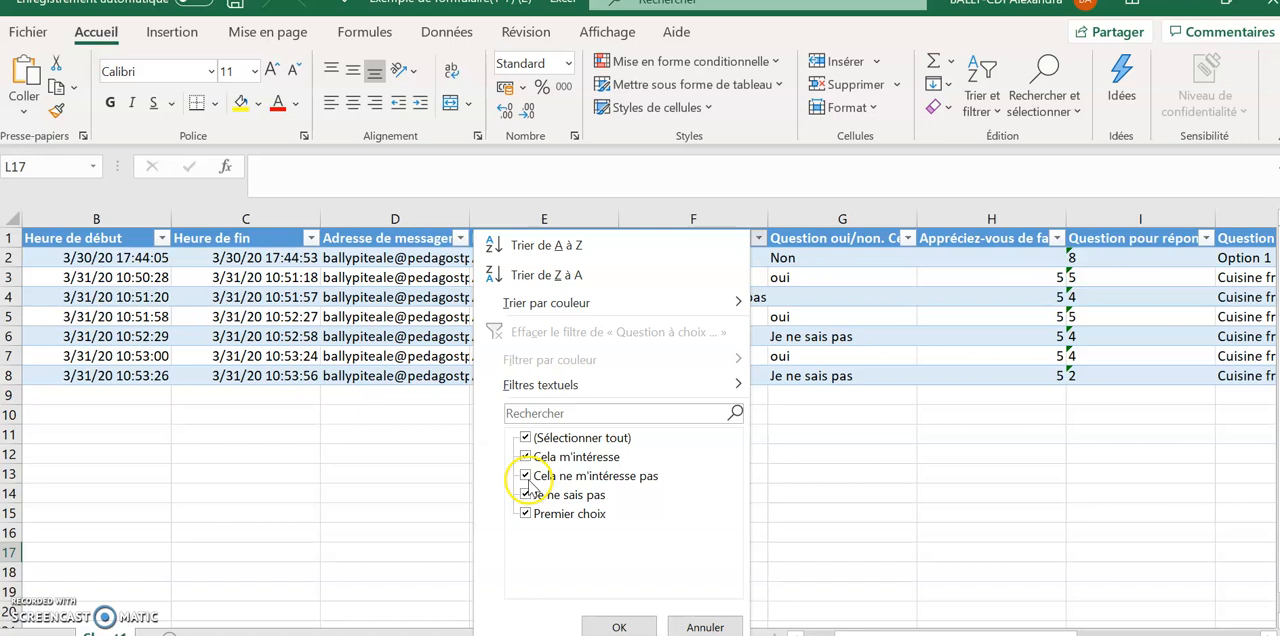
{"action": "left_click", "coordinate": [526, 440]}
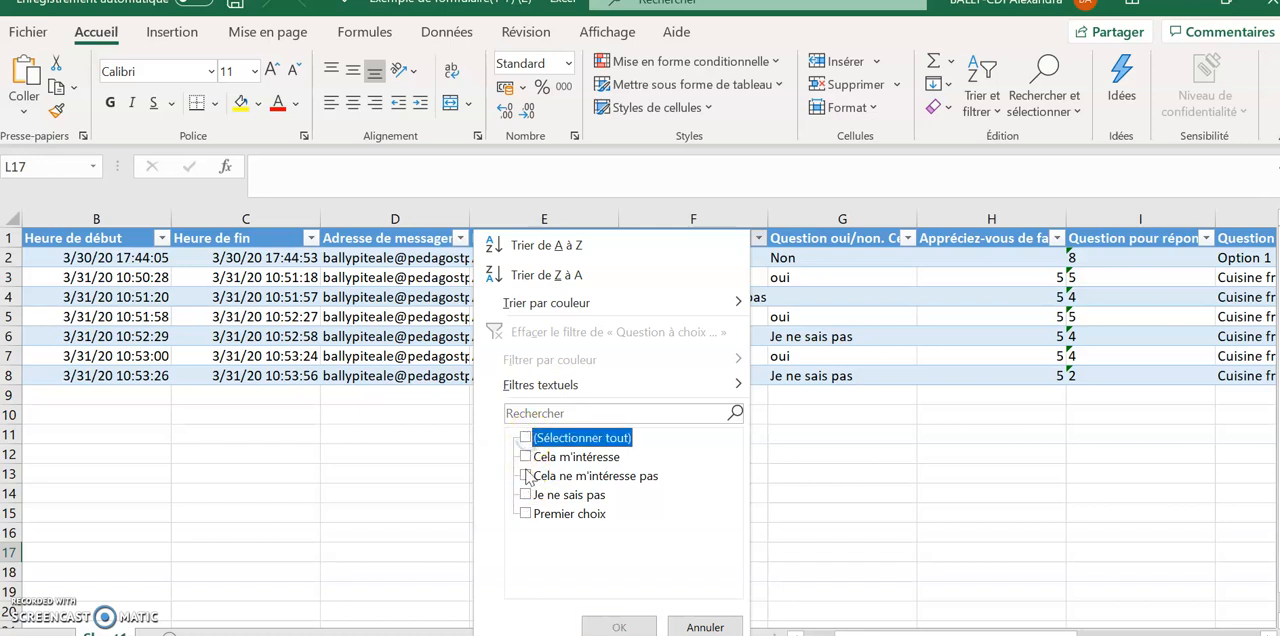
{"action": "left_click", "coordinate": [526, 476]}
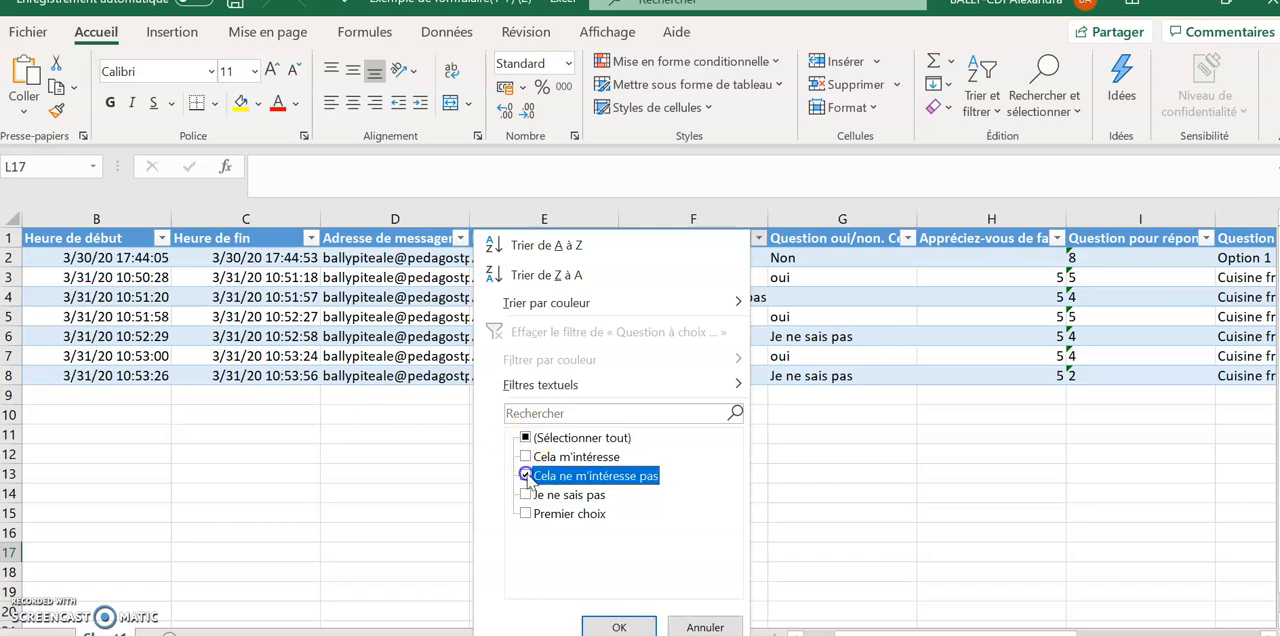
{"action": "left_click", "coordinate": [620, 626]}
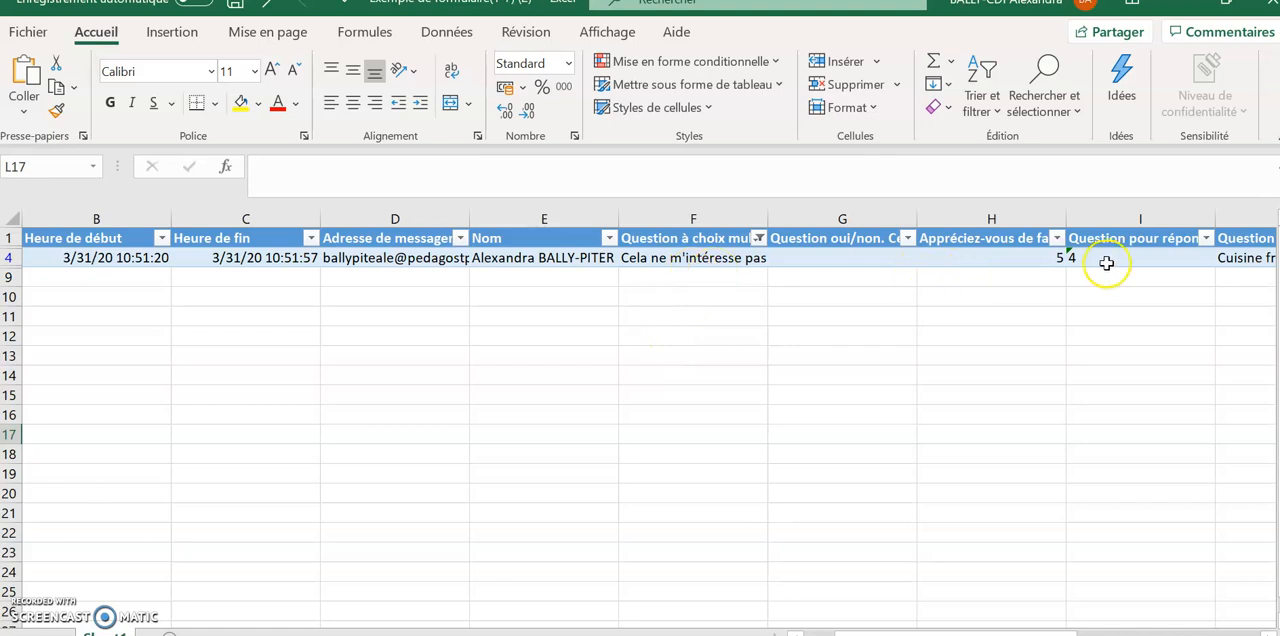
Reselect all answers in the filter of the multiple-choice question column so every response is shown
{"action": "left_click", "coordinate": [760, 240]}
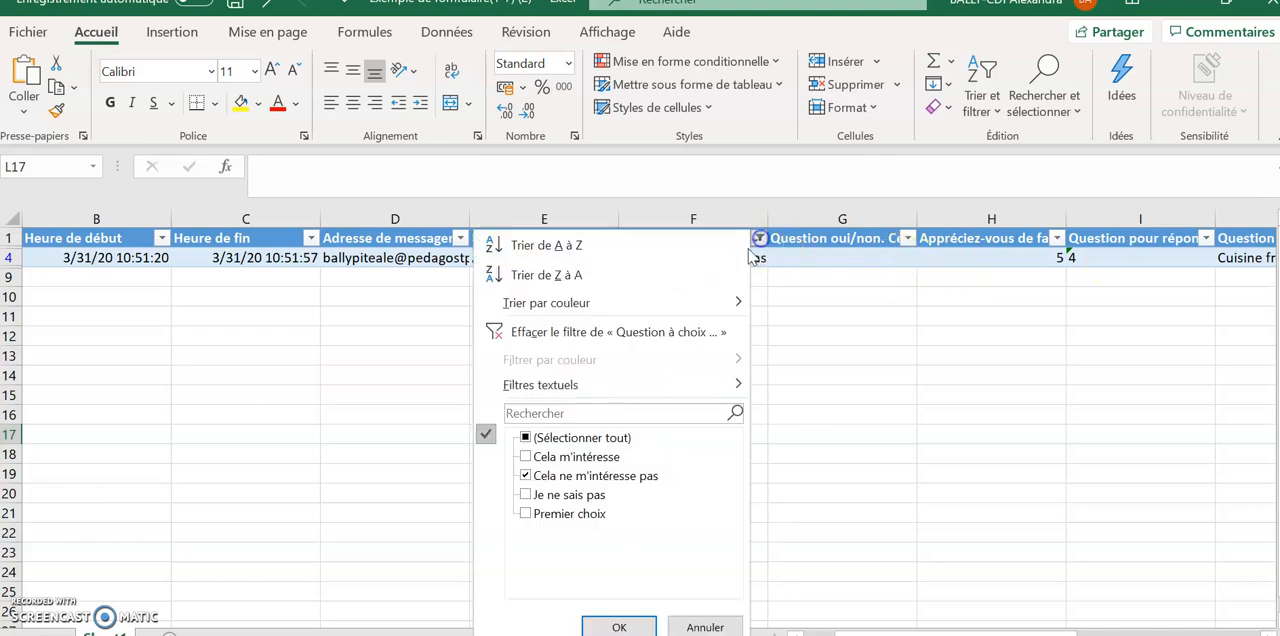
{"action": "left_click", "coordinate": [525, 438]}
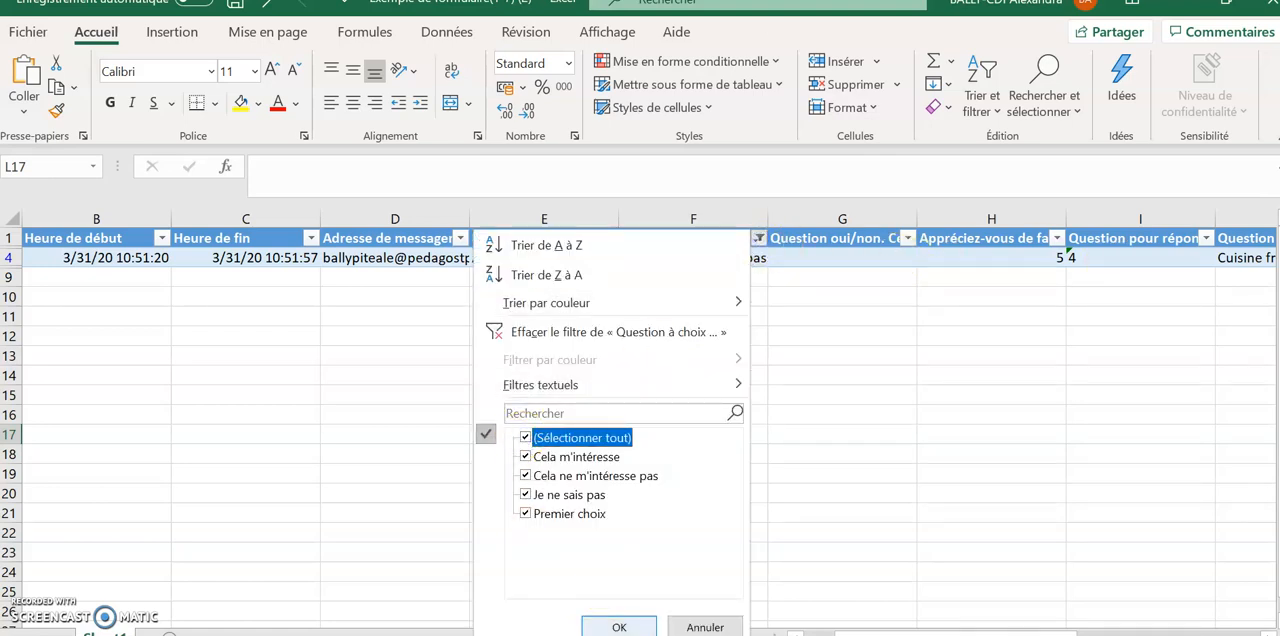
{"action": "left_click", "coordinate": [619, 626]}
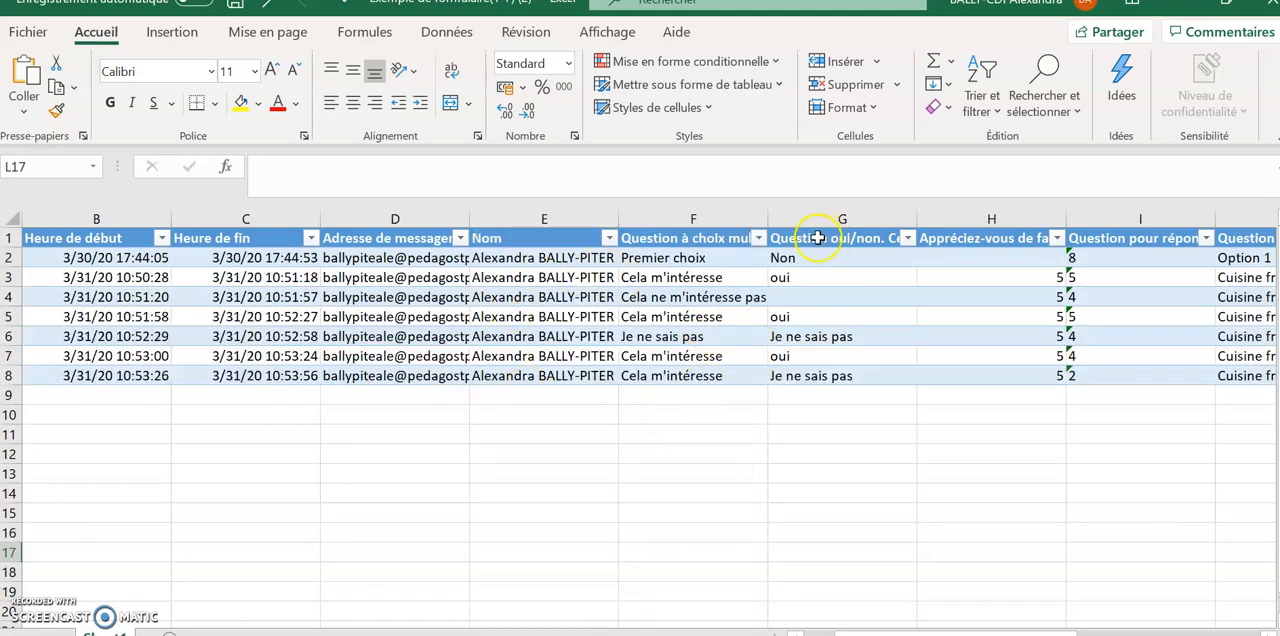
Filter the multiple-choice question in column F to show only the answer "Cela m'intéresse"
{"action": "left_click", "coordinate": [759, 238]}
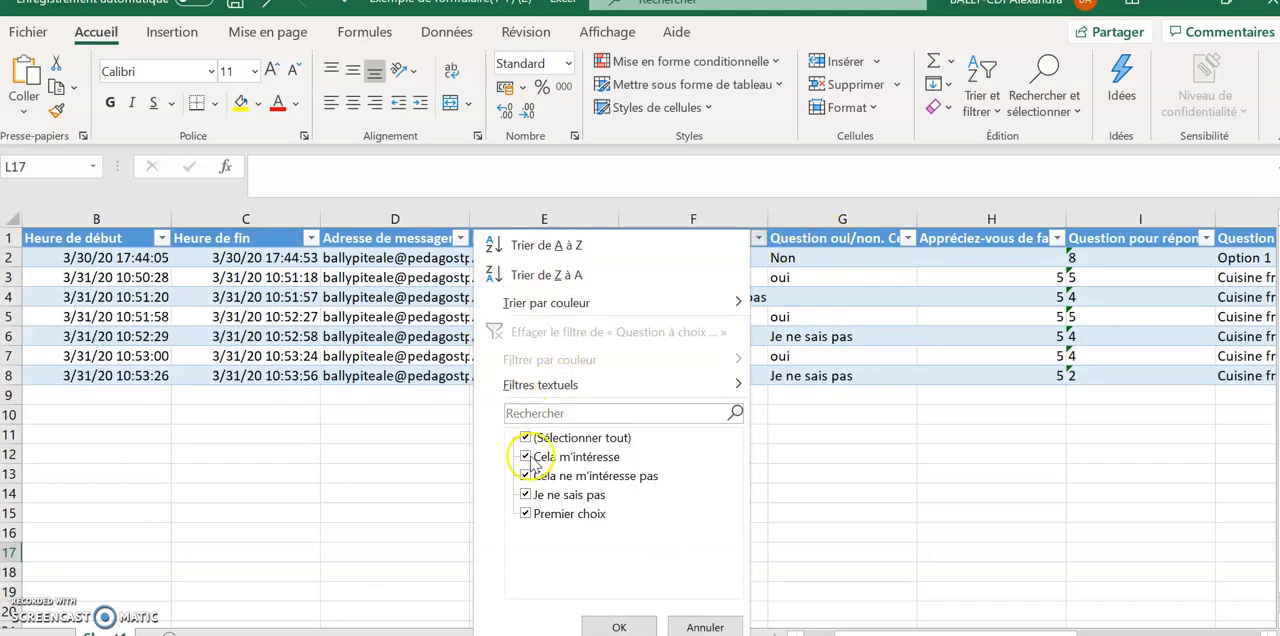
{"action": "left_click", "coordinate": [525, 438]}
{"action": "left_click", "coordinate": [525, 456]}
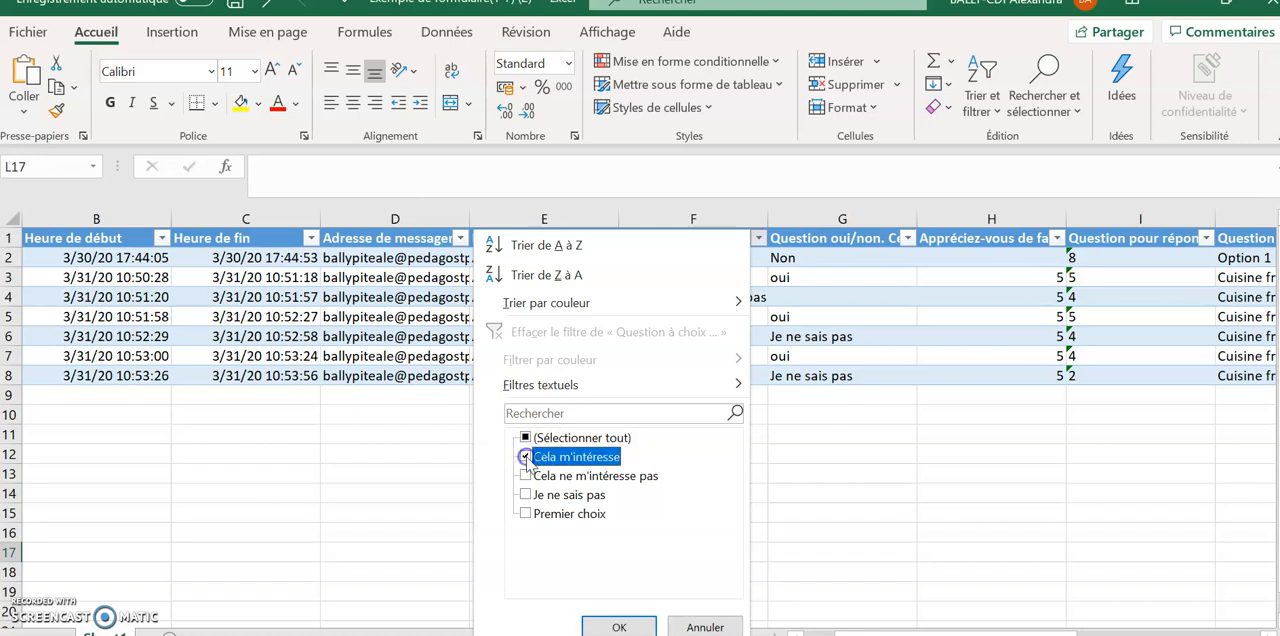
{"action": "left_click", "coordinate": [619, 627]}
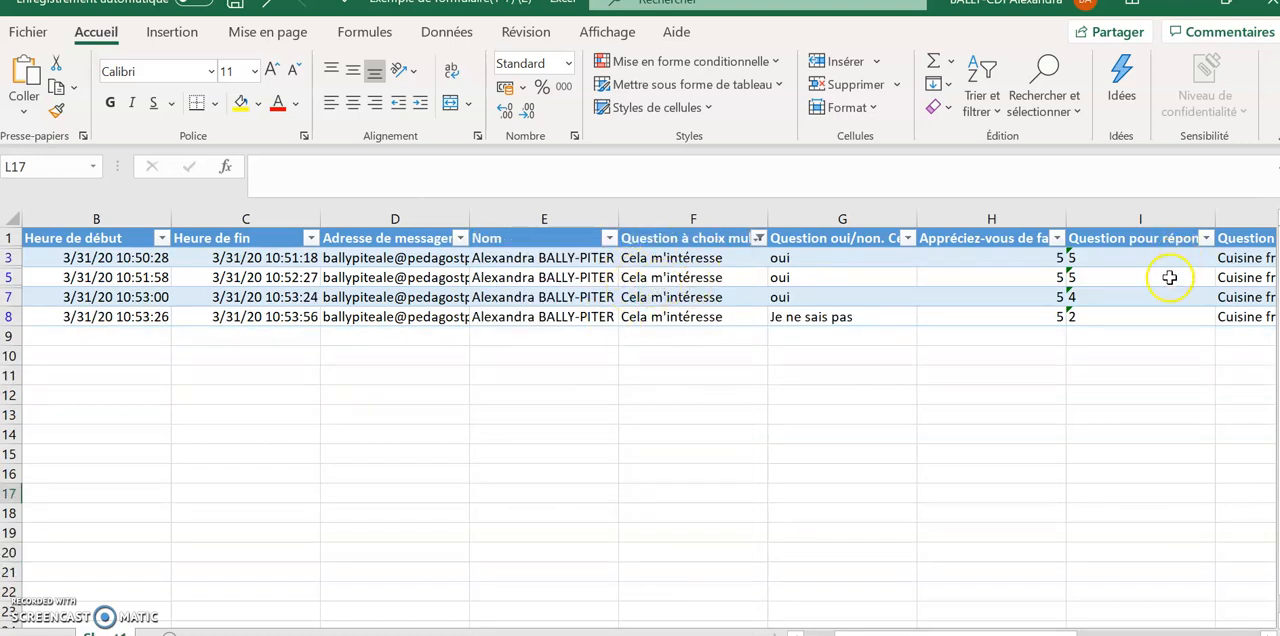
Filter the short-text number question in column I to show only the answer 5
{"action": "left_click", "coordinate": [1056, 238]}
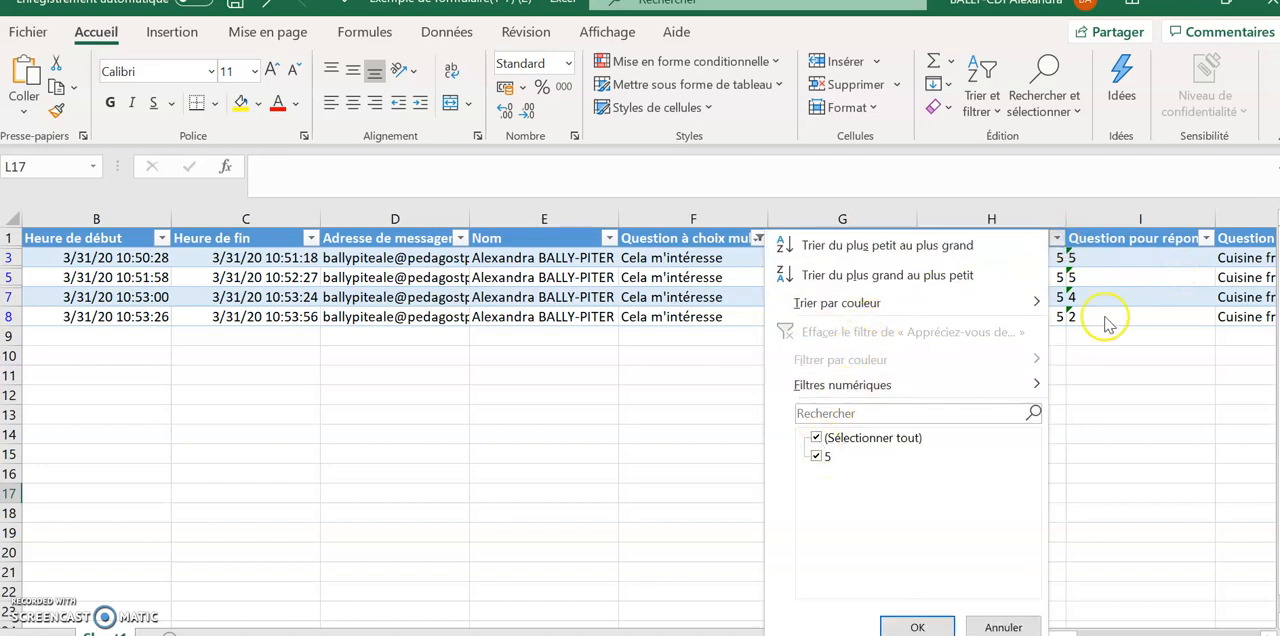
{"action": "left_click", "coordinate": [1212, 242]}
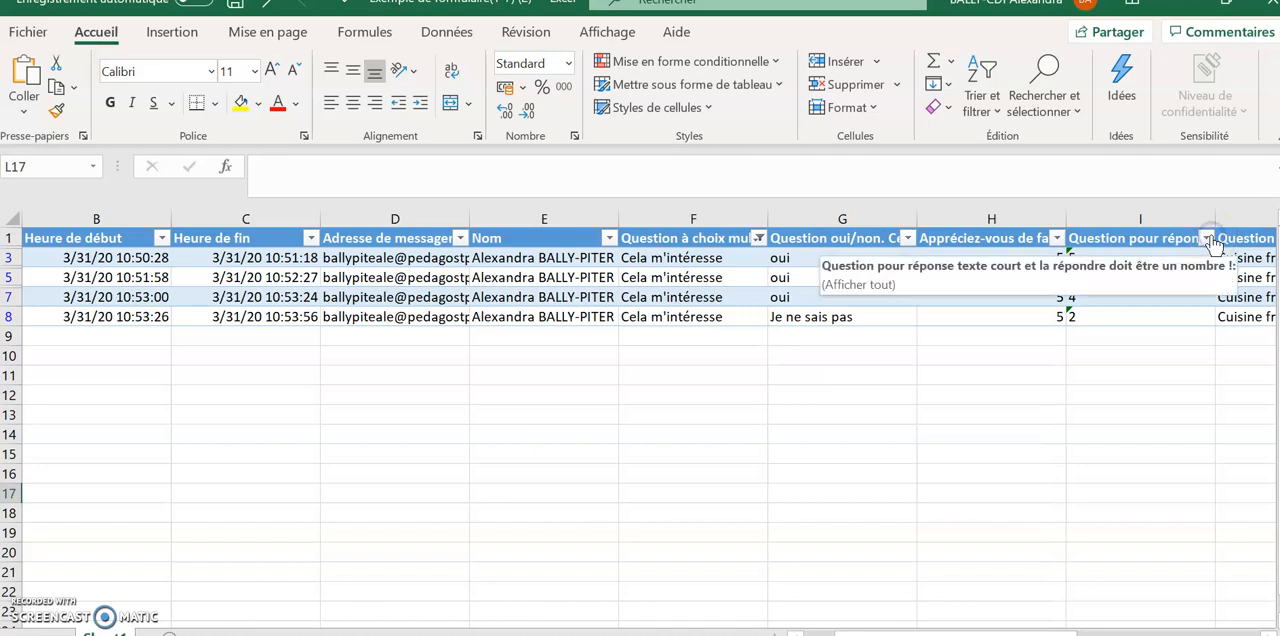
{"action": "left_click", "coordinate": [1208, 240]}
{"action": "left_click", "coordinate": [967, 475]}
{"action": "left_click", "coordinate": [967, 457]}
{"action": "left_click", "coordinate": [1063, 627]}
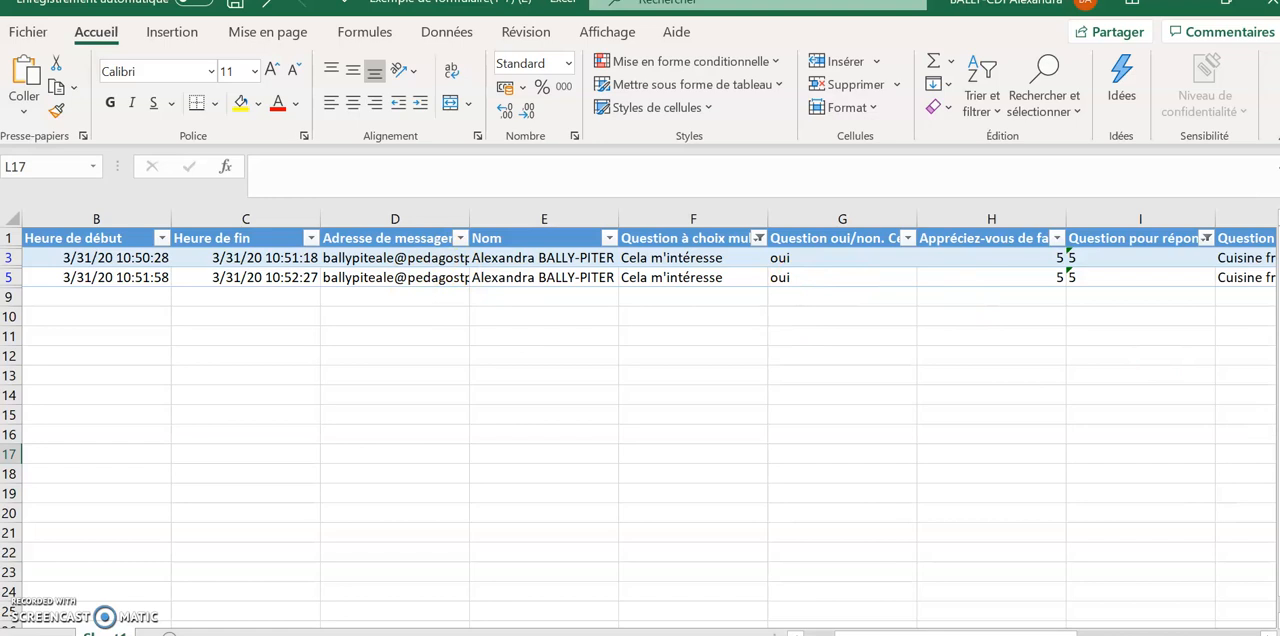
Reselect all answers in the filters of the number question in column I and the multiple-choice question in column F
{"action": "left_click_drag", "start_coordinate": [948, 634], "coordinate": [1018, 634]}
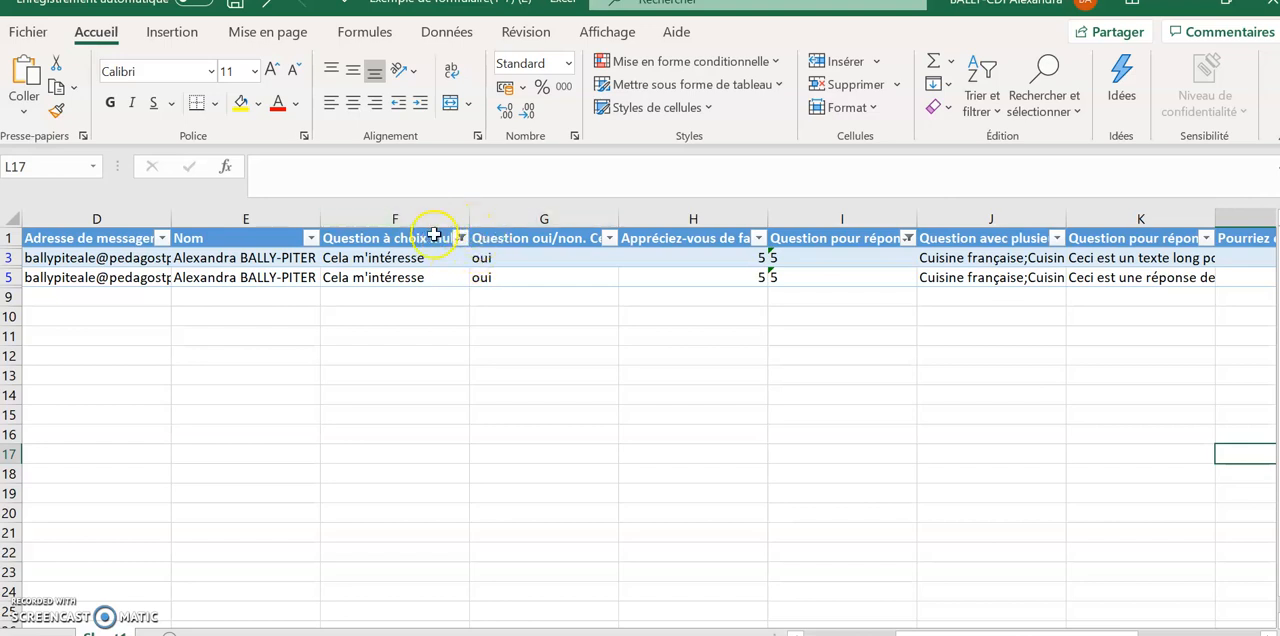
{"action": "left_click", "coordinate": [907, 238]}
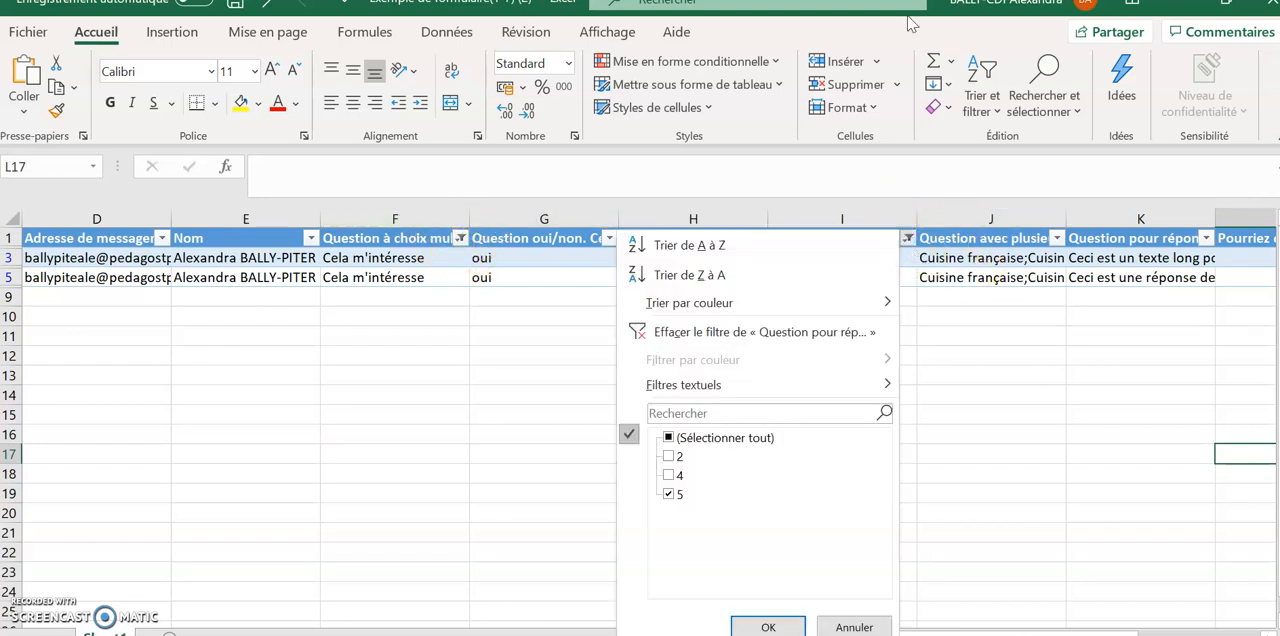
{"action": "left_click", "coordinate": [768, 627]}
{"action": "left_click", "coordinate": [460, 238]}
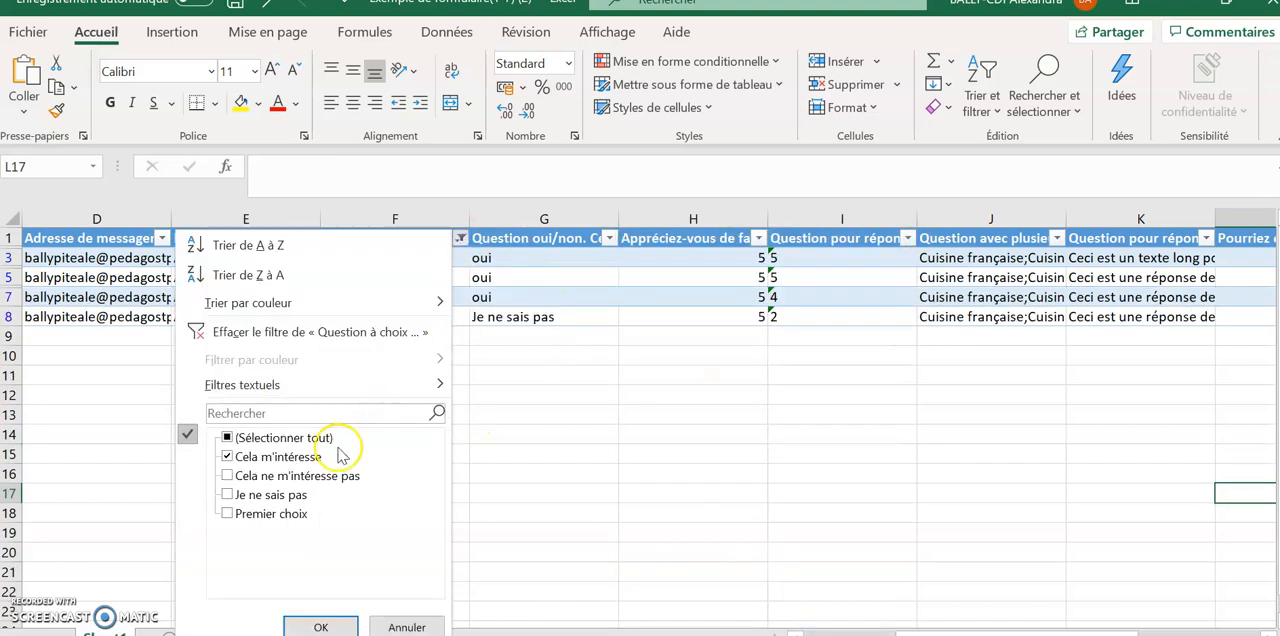
{"action": "left_click", "coordinate": [231, 438]}
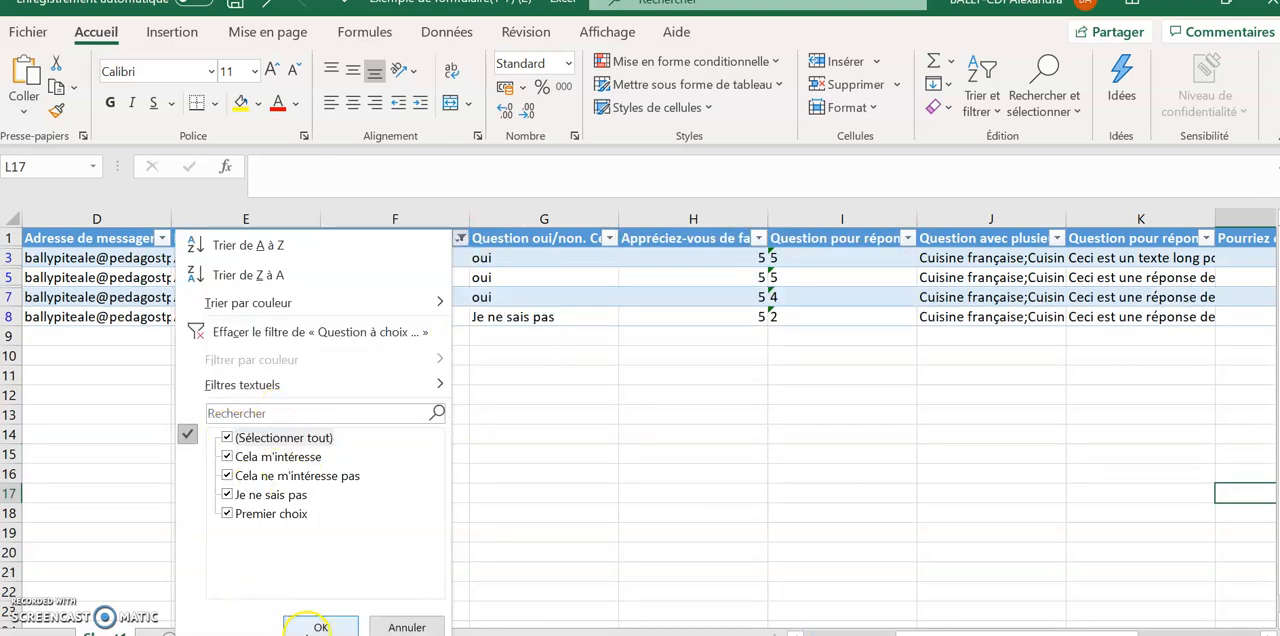
{"action": "left_click", "coordinate": [320, 627]}
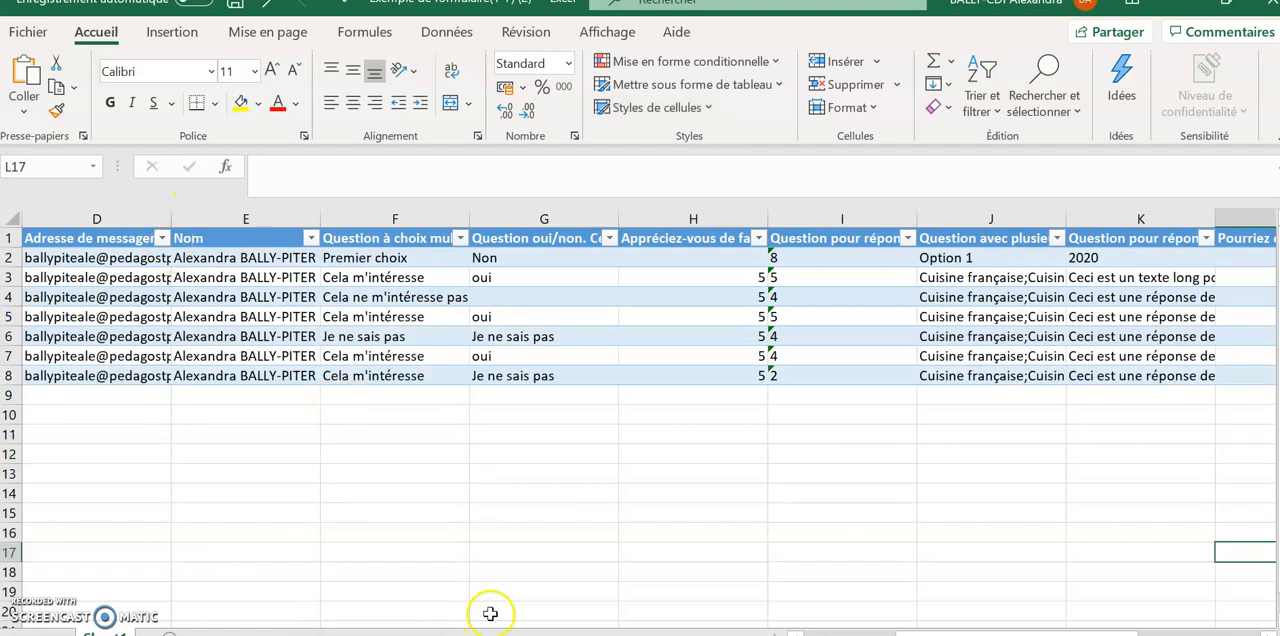